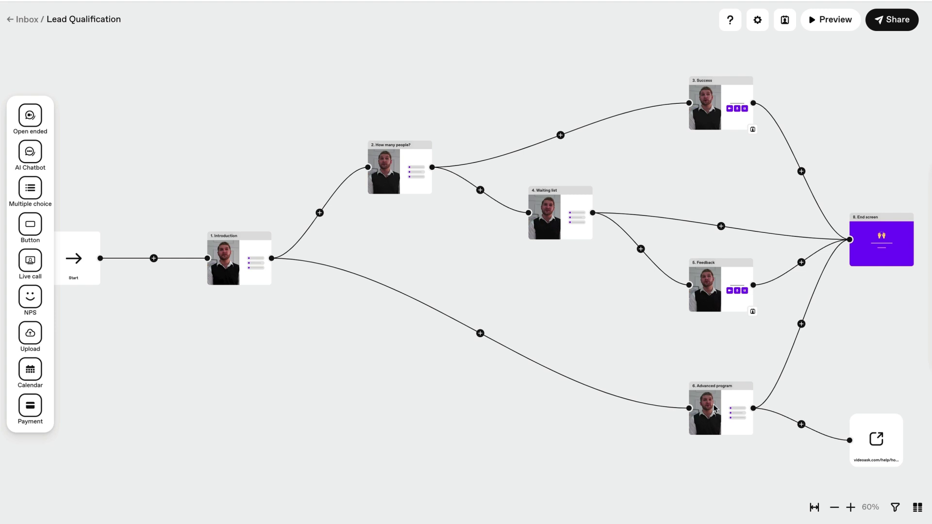
- Play the Introduction video and check its logic: answers A and B go to step 2, C to step 6
{"action": "mouse_move", "coordinate": [240, 258]}
{"action": "left_click", "coordinate": [244, 262]}
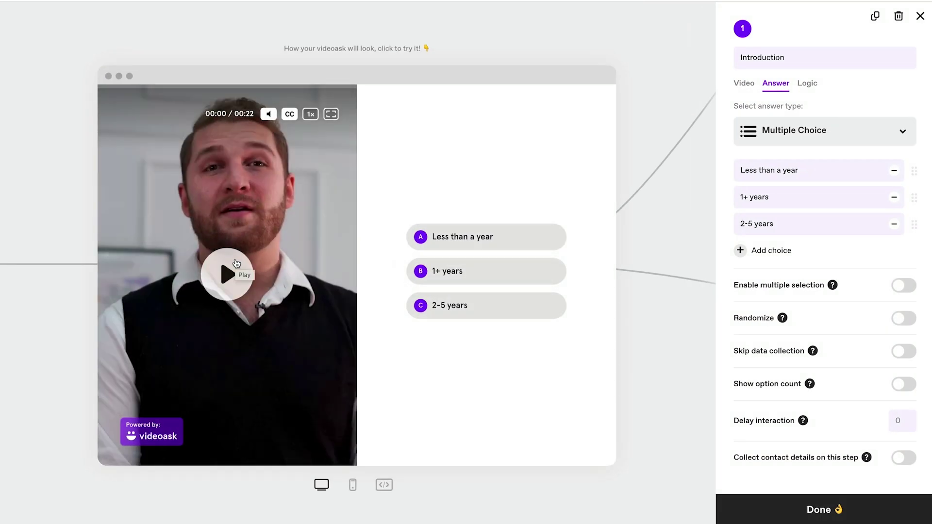
{"action": "left_click", "coordinate": [236, 263]}
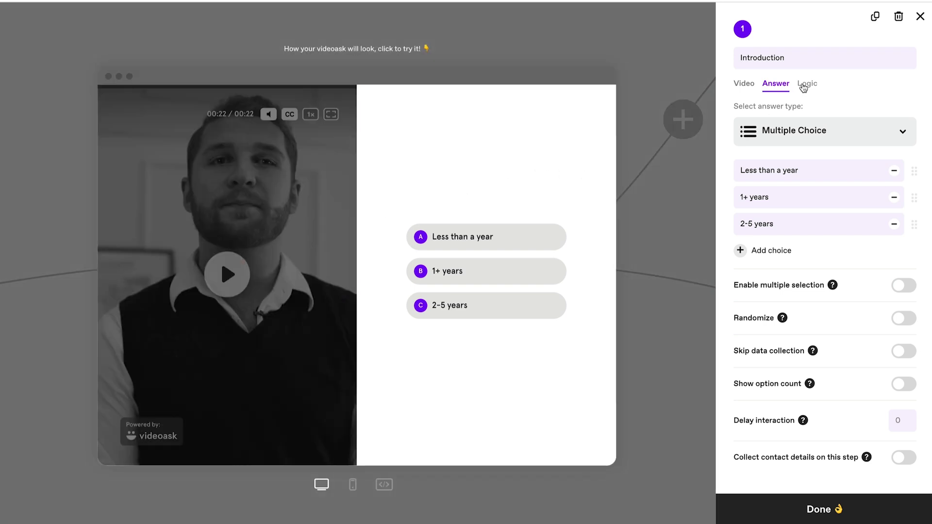
{"action": "left_click", "coordinate": [803, 86]}
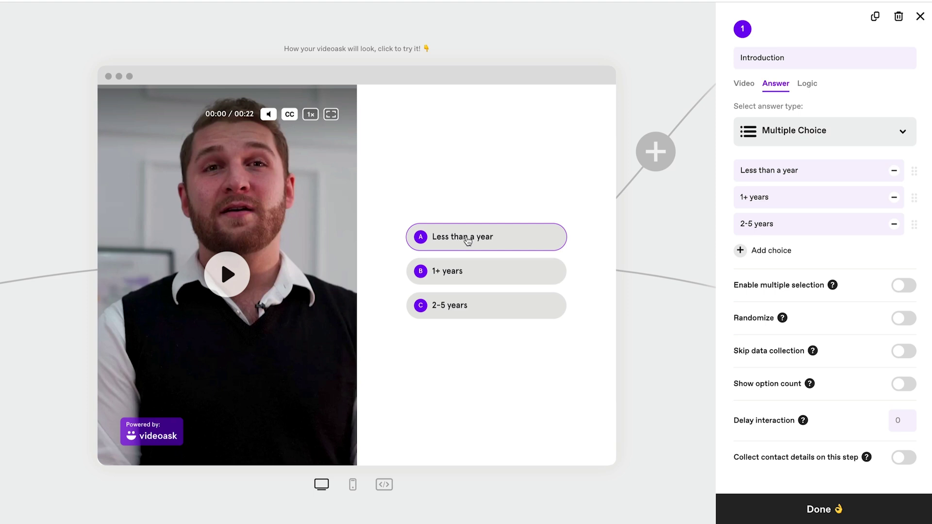
- Answer 'Less than a year', play the How many people? video and confirm A/B lead to step 3, C/D to step 4
{"action": "left_click", "coordinate": [468, 239]}
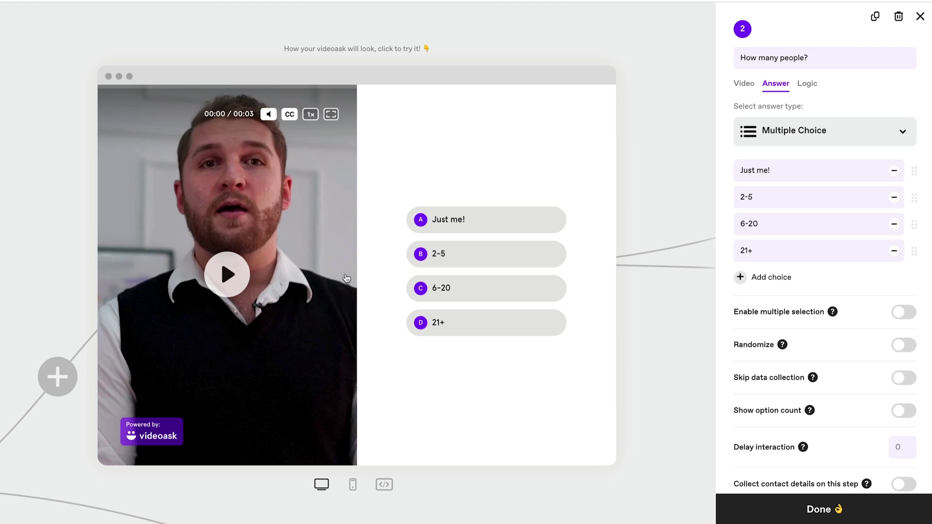
{"action": "left_click", "coordinate": [235, 281]}
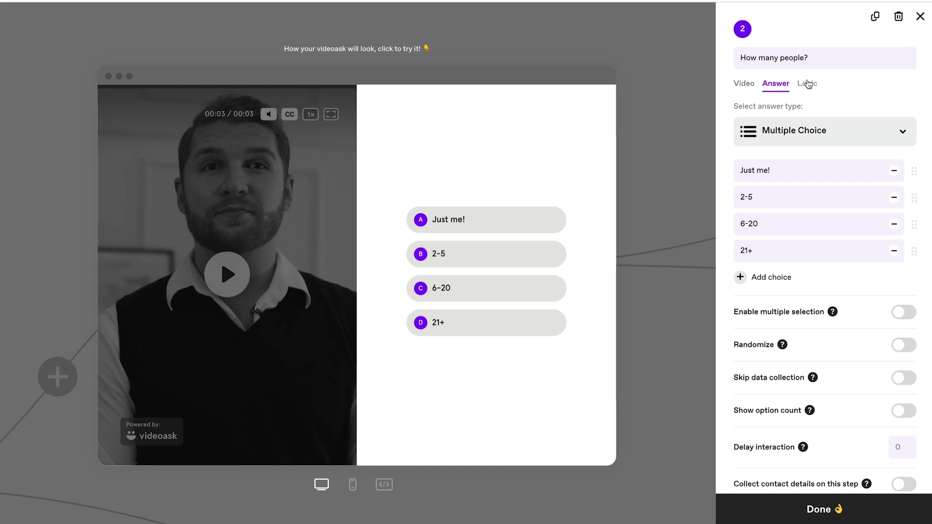
{"action": "left_click", "coordinate": [807, 84]}
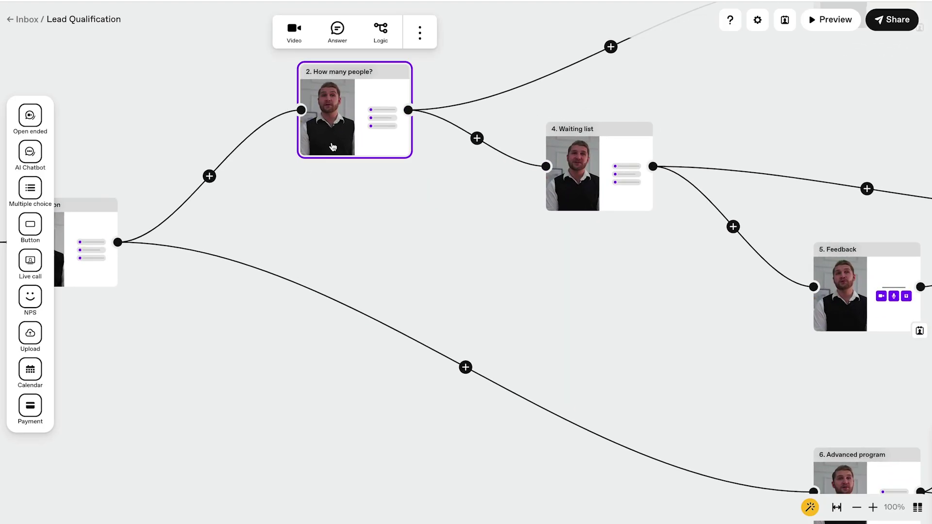
{"action": "left_click", "coordinate": [332, 147]}
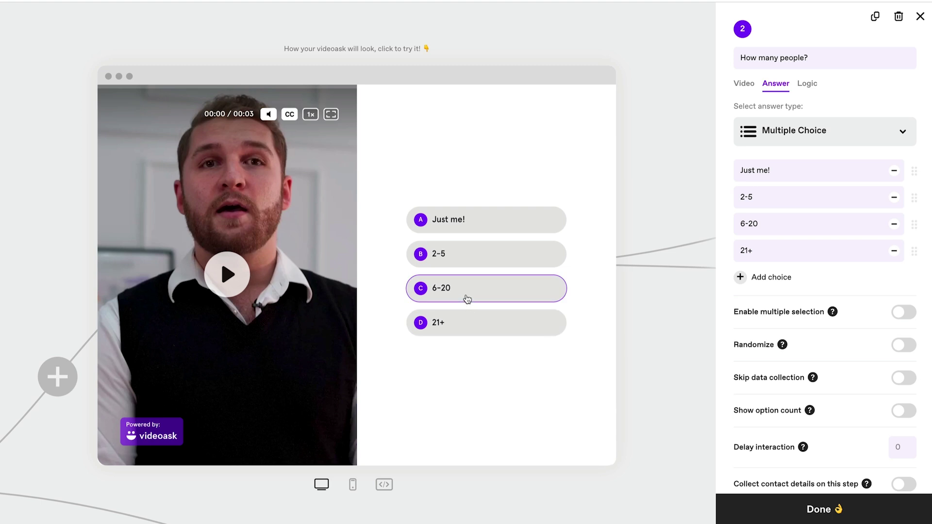
- Answer 'Just me!' to play the Success video, then return to the flow map near Feedback
{"action": "left_click", "coordinate": [468, 227]}
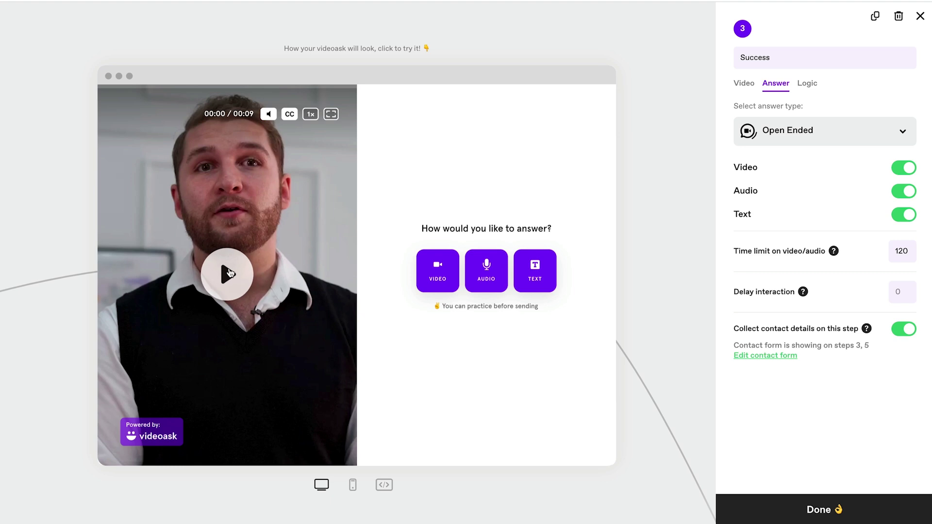
{"action": "left_click", "coordinate": [230, 273]}
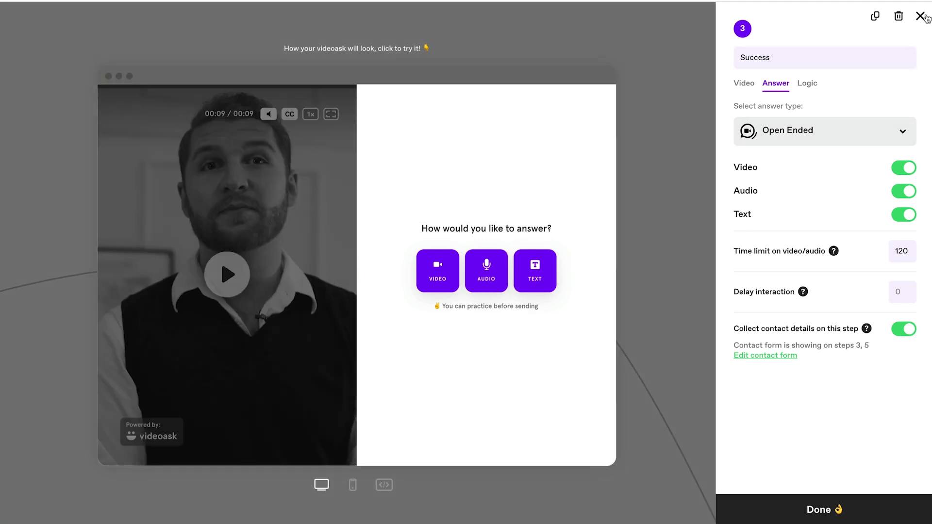
{"action": "left_click", "coordinate": [920, 16]}
{"action": "left_click_drag", "start_coordinate": [695, 257], "coordinate": [700, 167]}
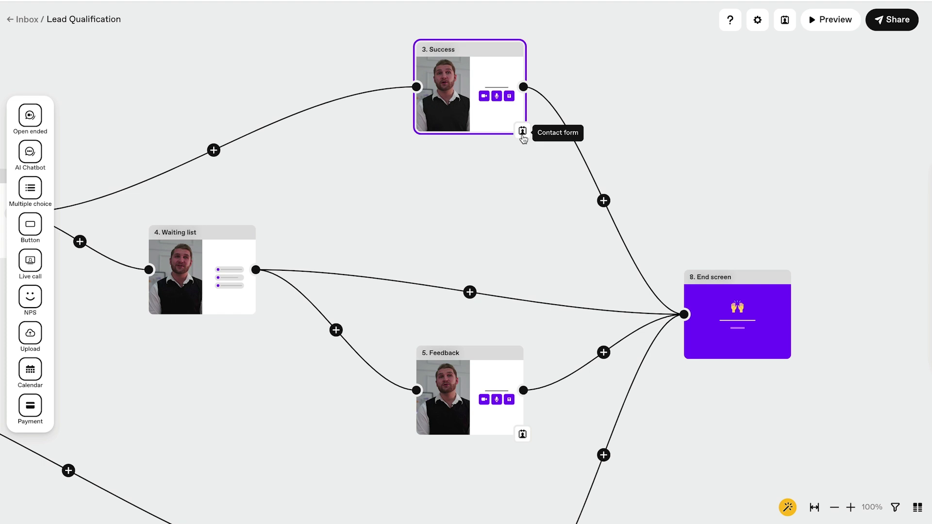
{"action": "left_click", "coordinate": [522, 136]}
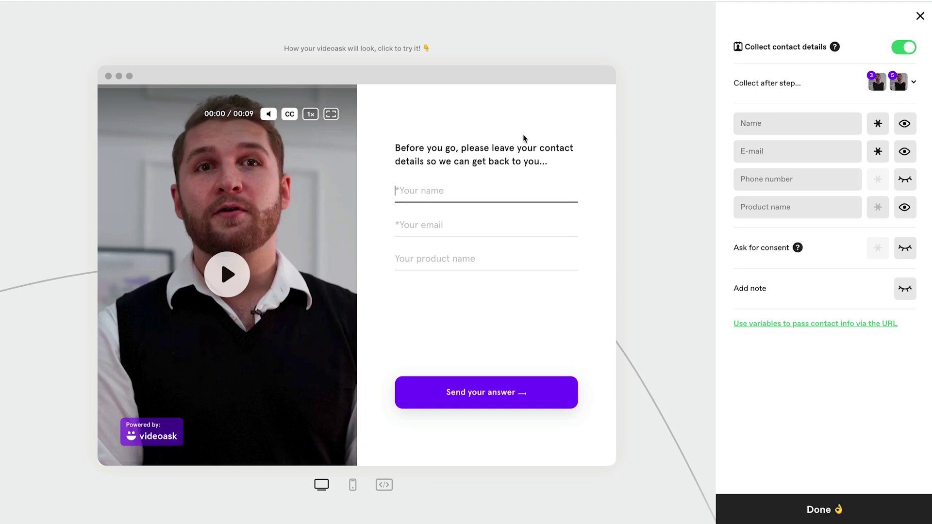
{"action": "left_click", "coordinate": [920, 16]}
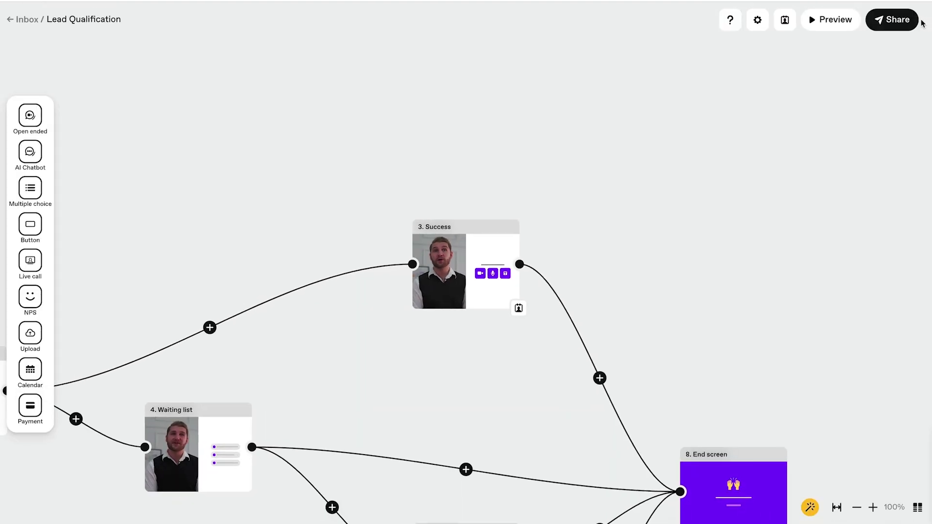
{"action": "left_click", "coordinate": [475, 245]}
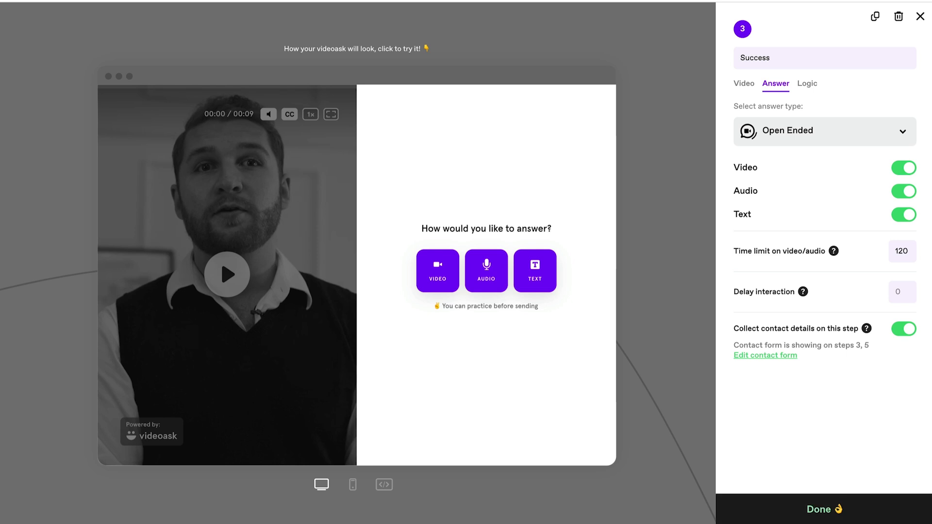
{"action": "left_click", "coordinate": [807, 510]}
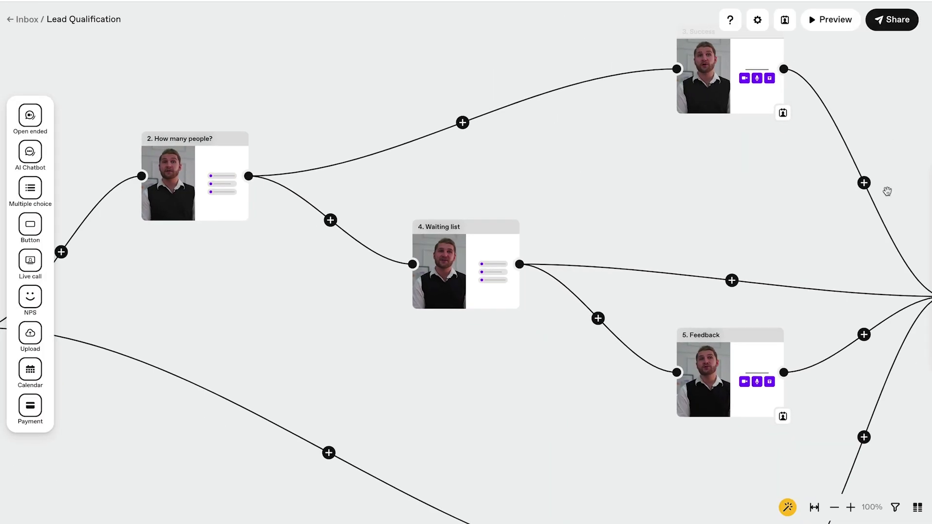
- Tidy the flow layout, then answer '6-20' on How many people? to reach Waiting list
{"action": "left_click", "coordinate": [787, 508]}
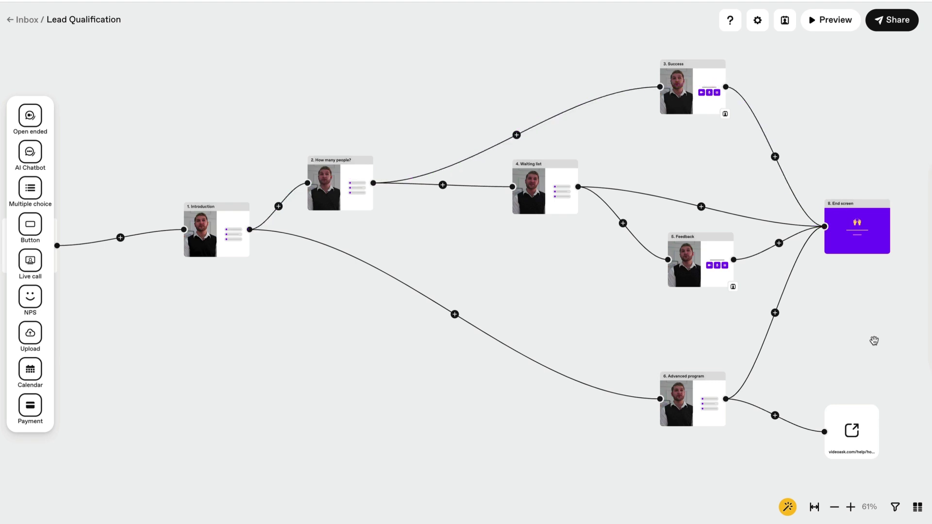
{"action": "left_click", "coordinate": [319, 214]}
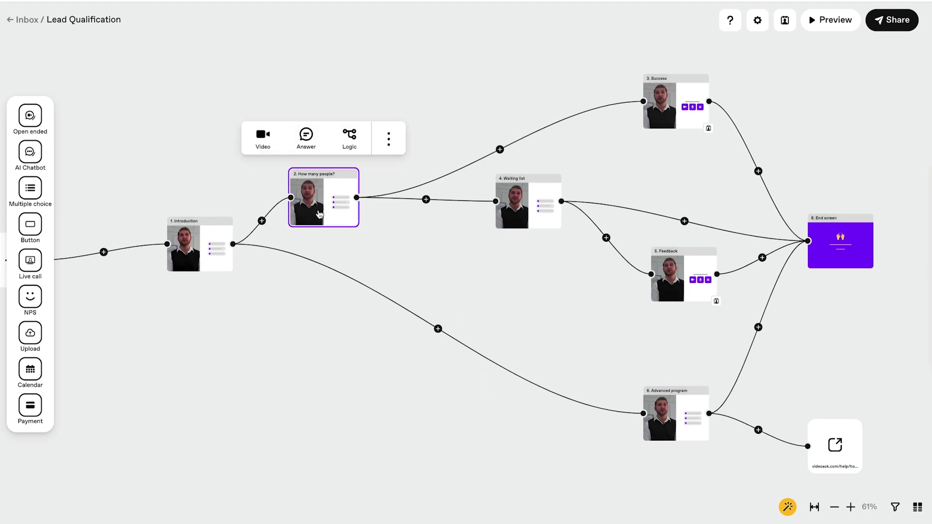
{"action": "left_click", "coordinate": [319, 214]}
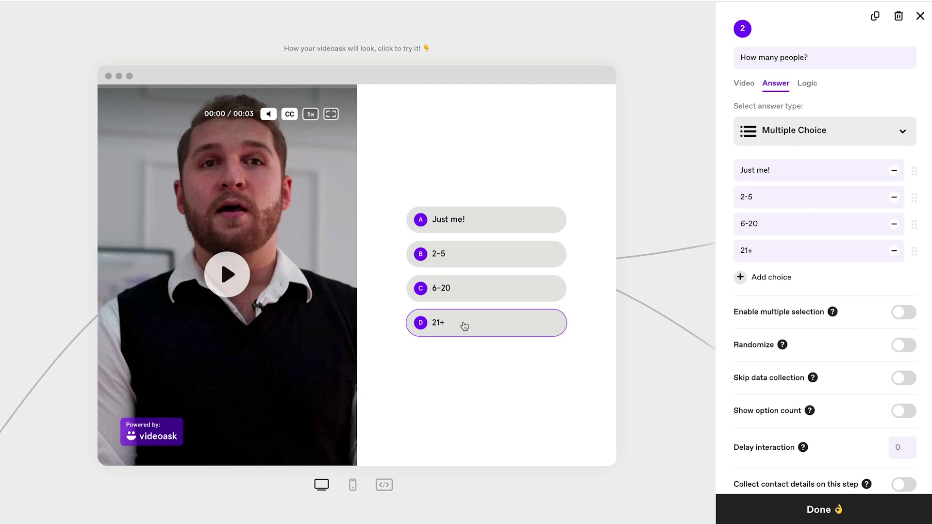
{"action": "left_click", "coordinate": [465, 294]}
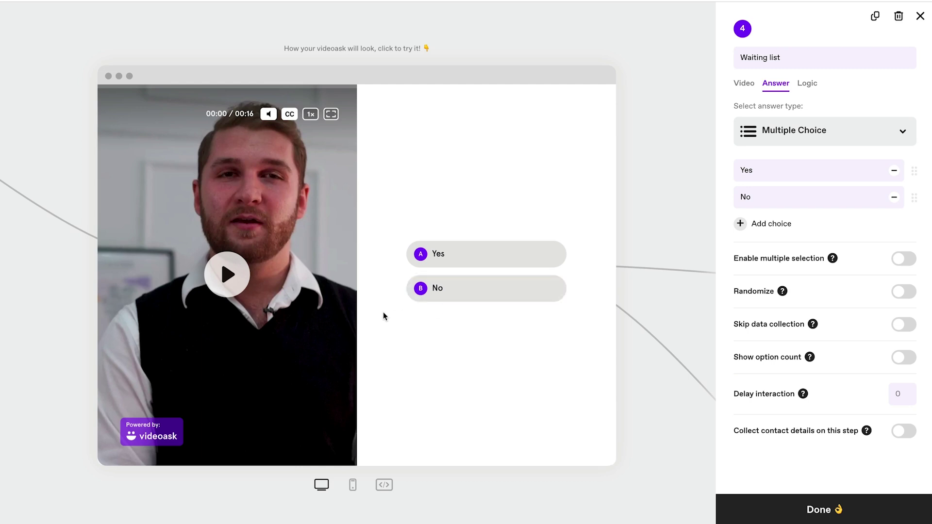
- Show the Waiting list step's video and play its 16-second question
{"action": "left_click", "coordinate": [229, 273]}
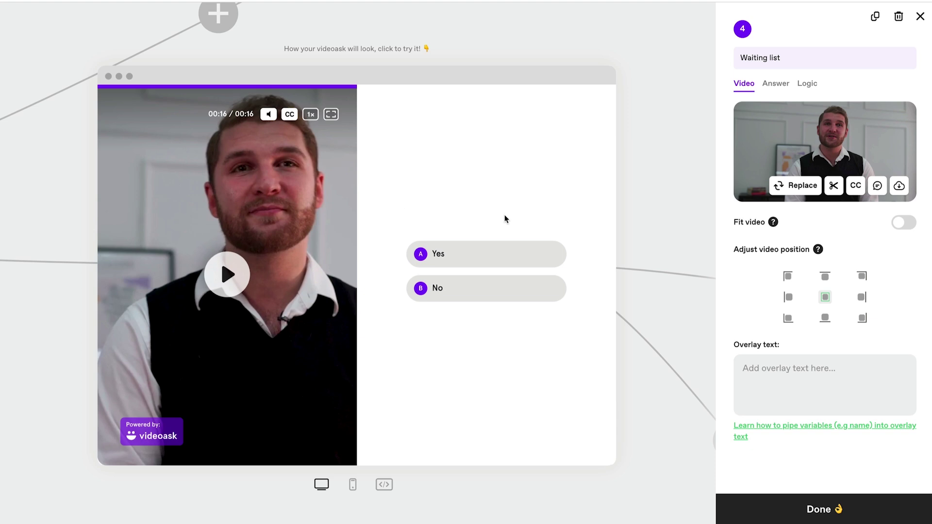
- Answer 'Yes' on Waiting list to reach Feedback and play its 5-second video
{"action": "left_click", "coordinate": [474, 264]}
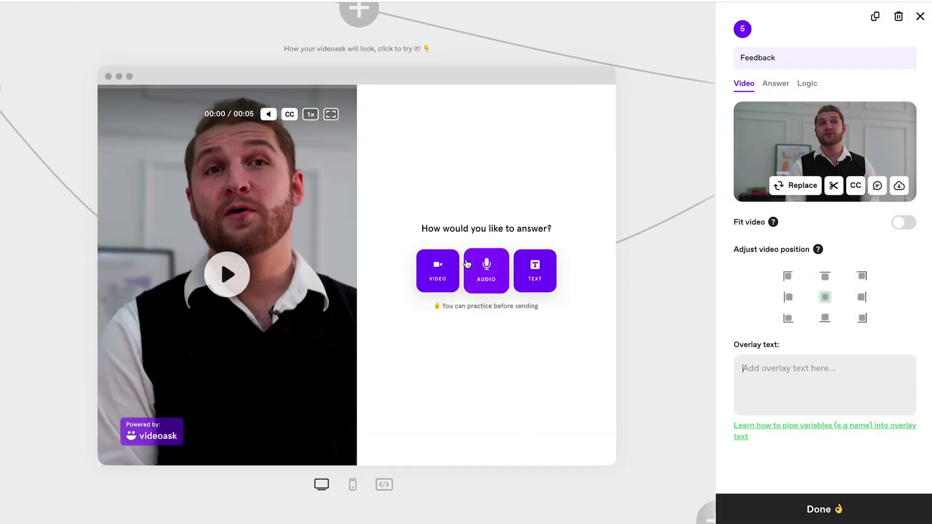
{"action": "left_click", "coordinate": [217, 273]}
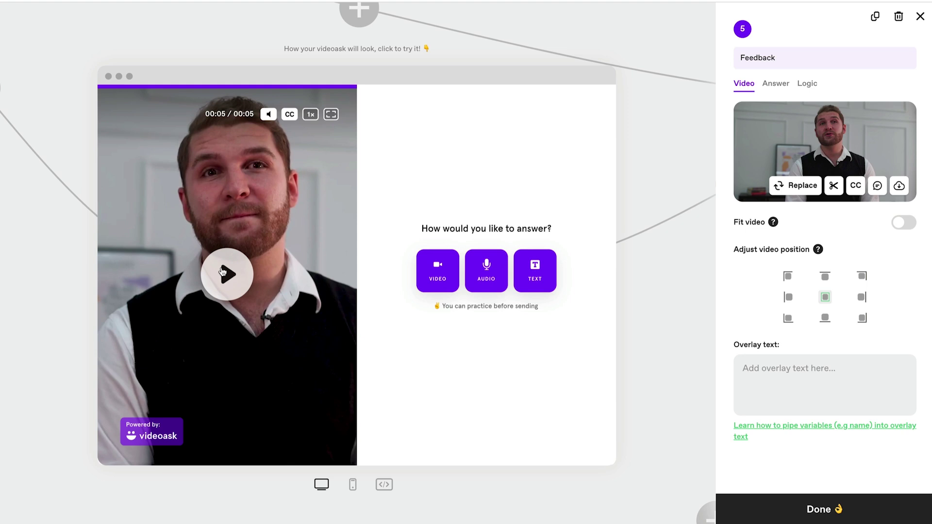
- Close the Feedback step editor to return to the full flow map
{"action": "left_click", "coordinate": [680, 126]}
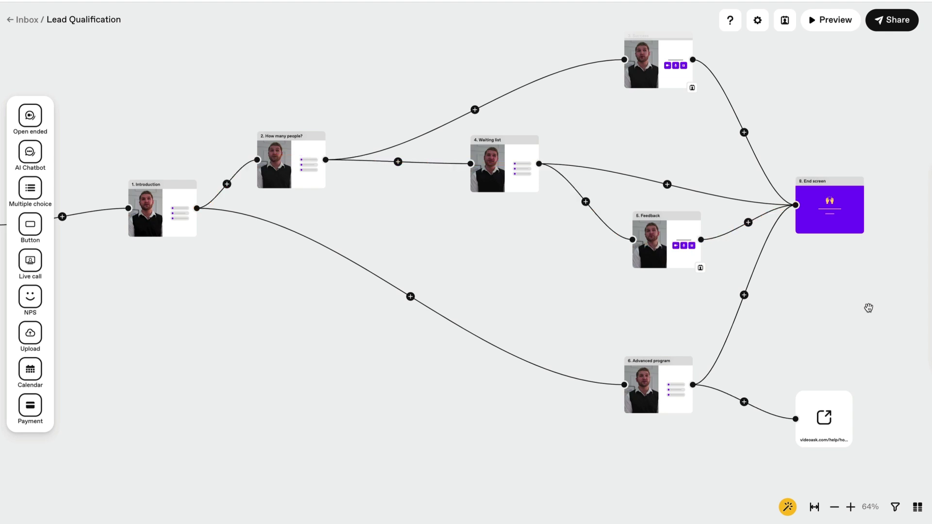
- Open the Waiting list step and answer 'No' to reach the purple 'All done' end screen
{"action": "left_click", "coordinate": [485, 179]}
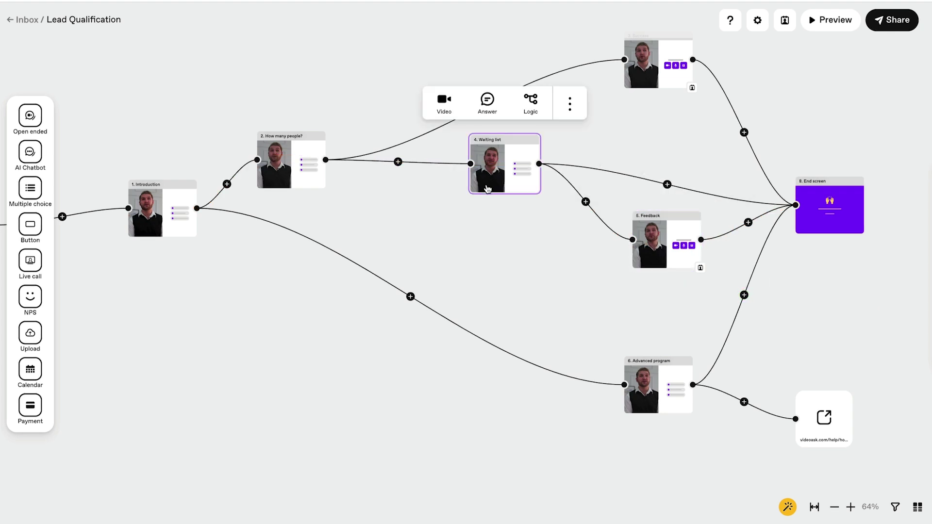
{"action": "left_click", "coordinate": [501, 178]}
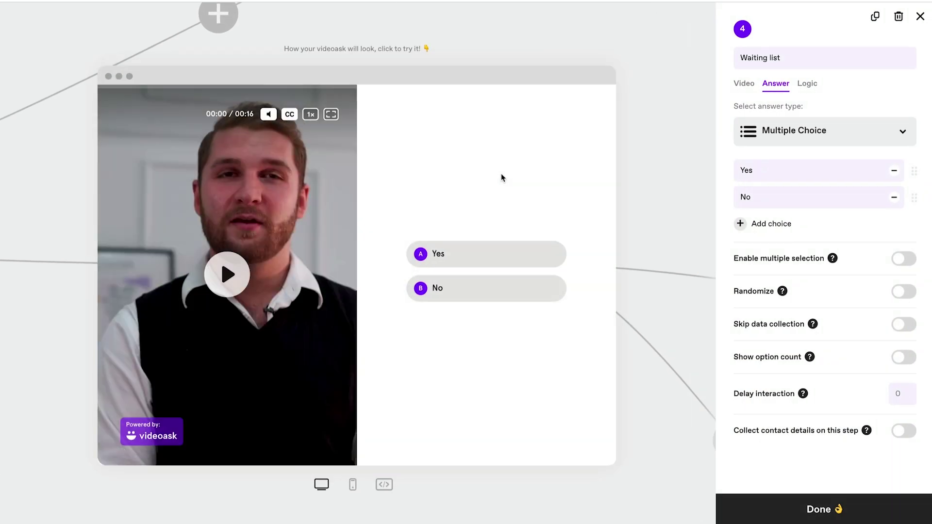
{"action": "left_click", "coordinate": [494, 294]}
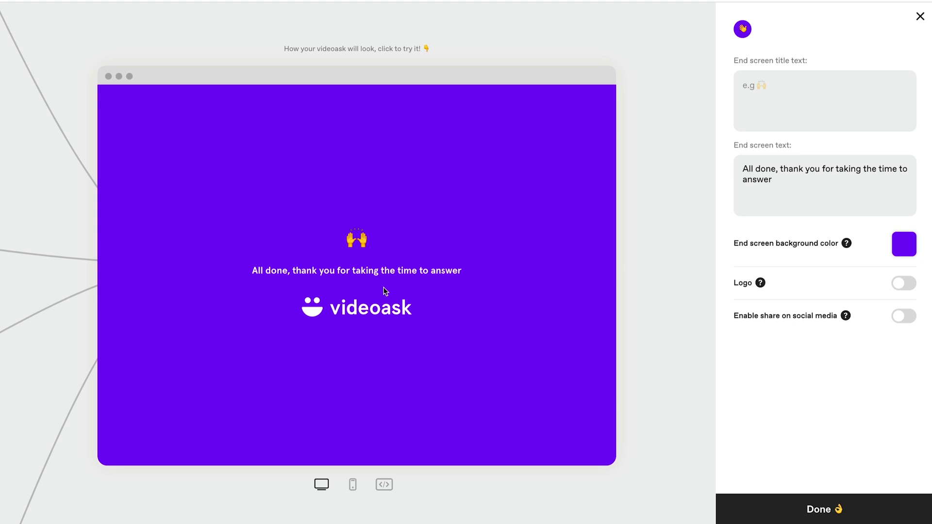
- Close the end screen and pan the canvas back to the Introduction step
{"action": "left_click", "coordinate": [671, 352]}
{"action": "mouse_move", "coordinate": [462, 405]}
{"action": "left_mouse_down"}
{"action": "mouse_move", "coordinate": [601, 384]}
{"action": "mouse_move", "coordinate": [841, 311]}
{"action": "left_mouse_up"}
{"action": "left_click_drag", "start_coordinate": [322, 239], "coordinate": [521, 267]}
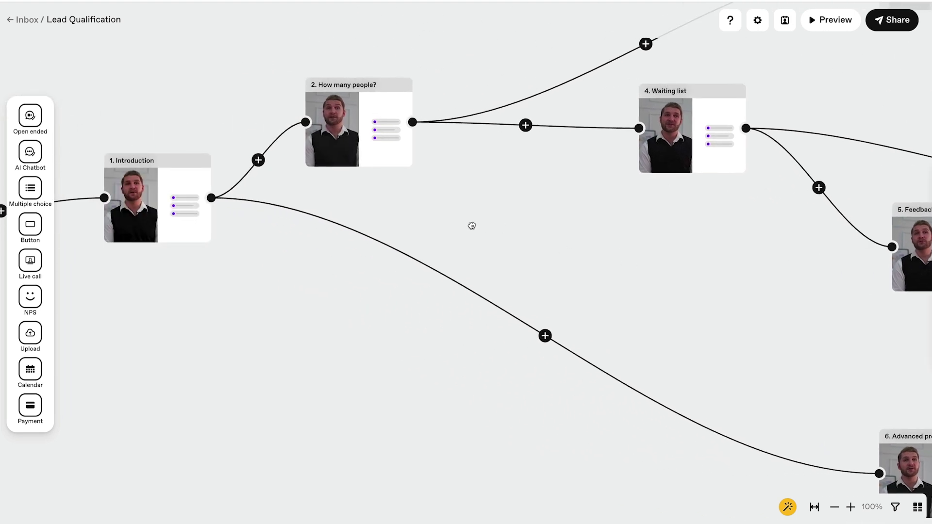
{"action": "left_click_drag", "start_coordinate": [474, 225], "coordinate": [610, 243]}
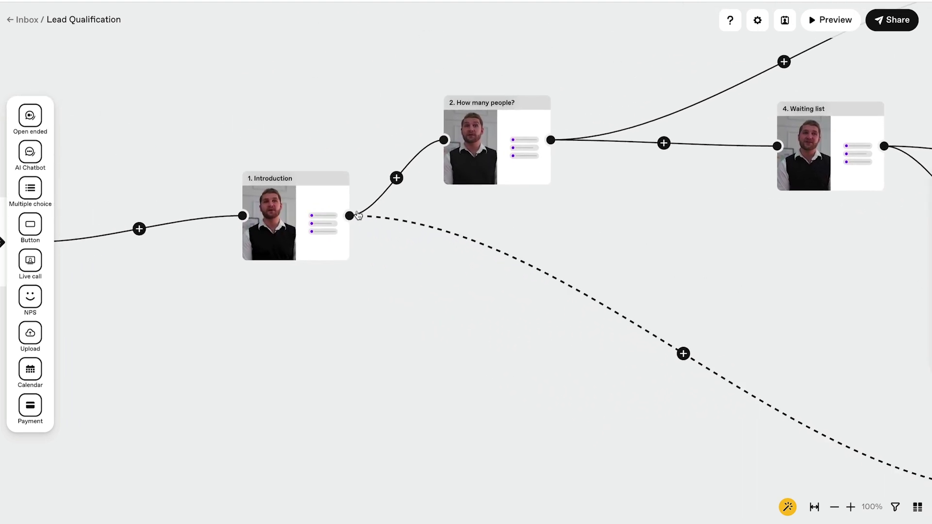
- Answer '2-5 years' on Introduction and play the 14-second Advanced program video
{"action": "left_click", "coordinate": [292, 234]}
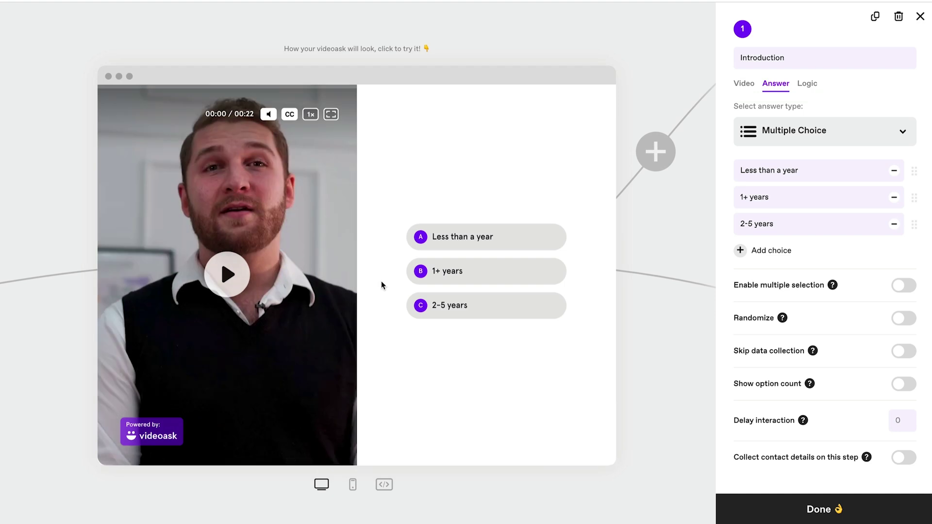
{"action": "left_click", "coordinate": [468, 309]}
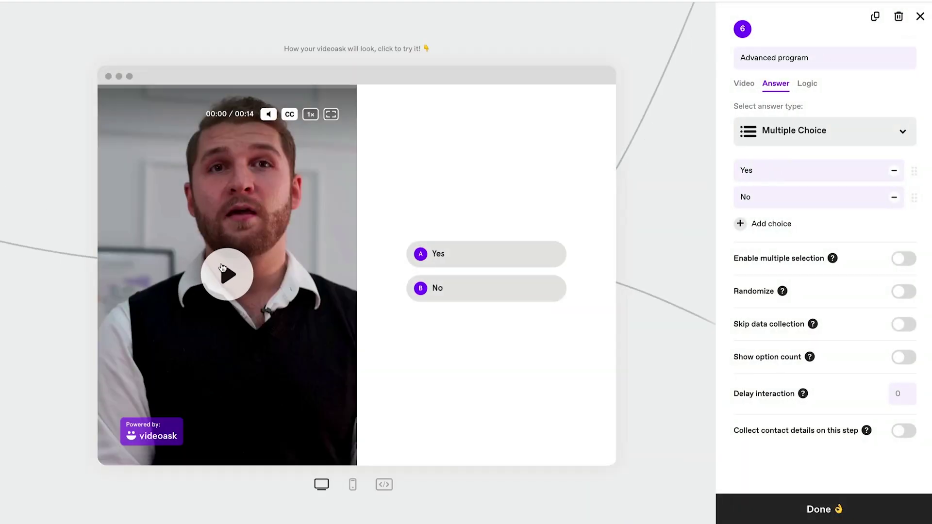
{"action": "left_click", "coordinate": [221, 267]}
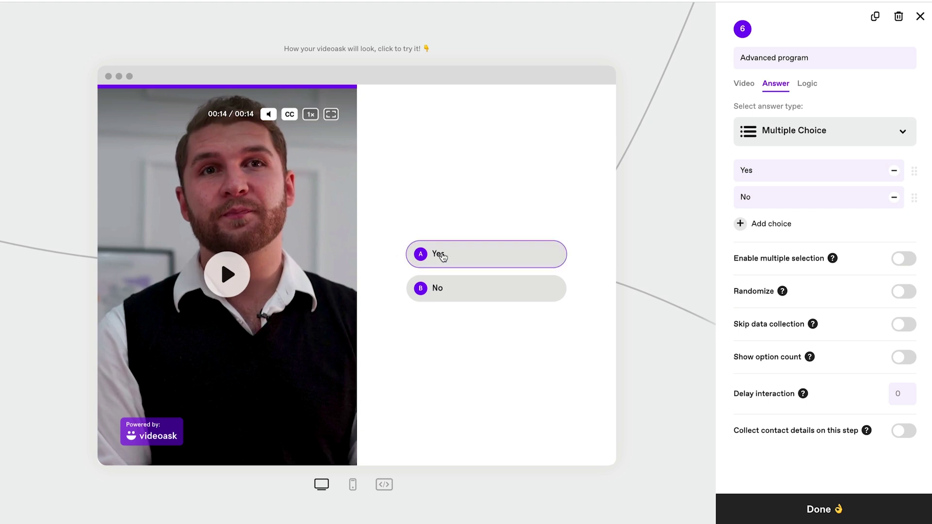
- Trace Advanced program's answers: 'Yes' redirects to the help webpage, 'No' reaches the 'All done' end screen
{"action": "left_click", "coordinate": [442, 255]}
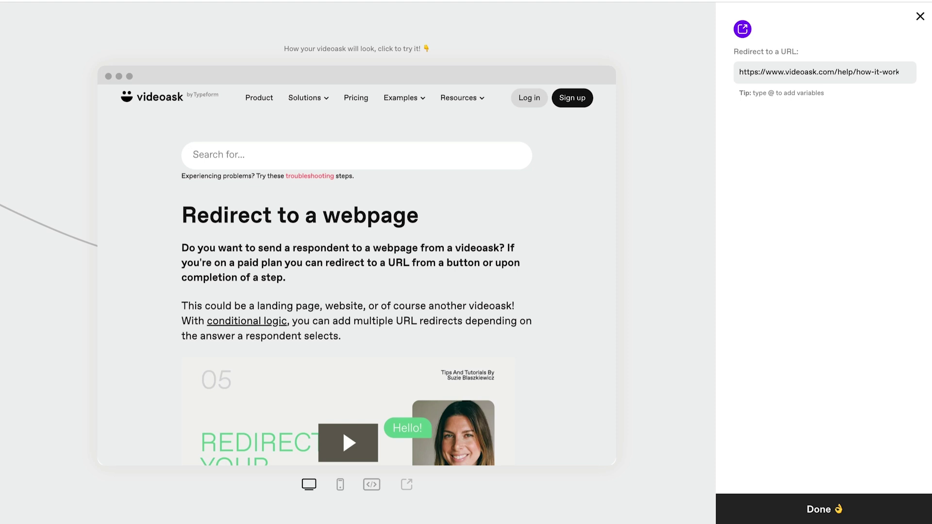
{"action": "left_click", "coordinate": [919, 17]}
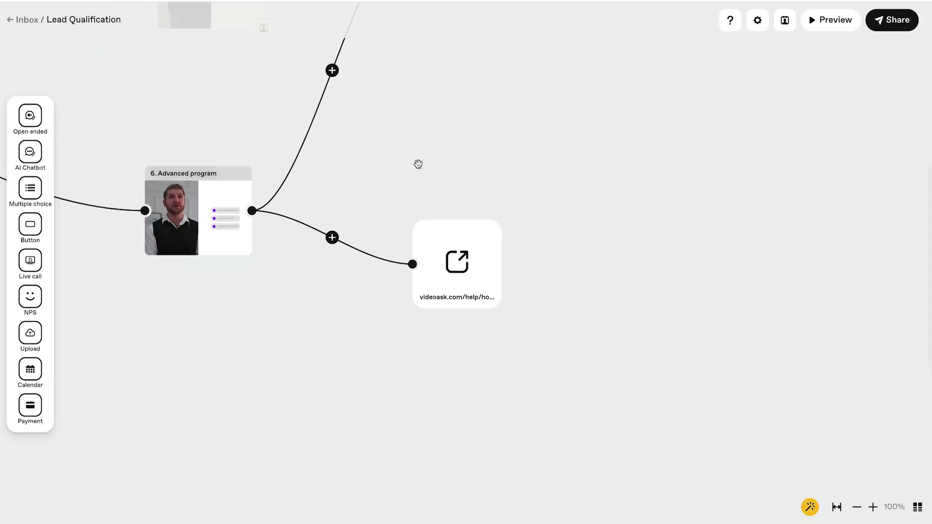
{"action": "mouse_move", "coordinate": [417, 164]}
{"action": "left_mouse_down"}
{"action": "mouse_move", "coordinate": [680, 174]}
{"action": "mouse_move", "coordinate": [752, 189]}
{"action": "left_mouse_up"}
{"action": "left_click", "coordinate": [569, 204]}
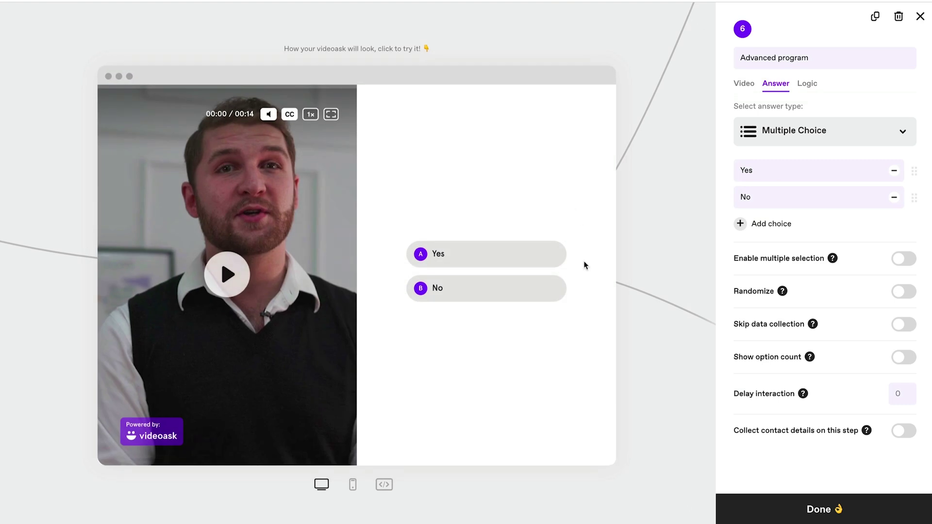
{"action": "left_click", "coordinate": [523, 286]}
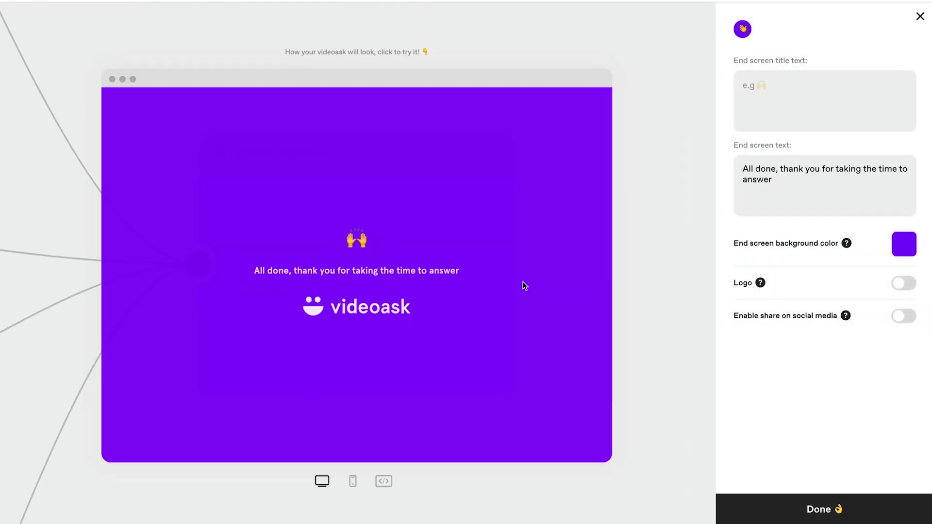